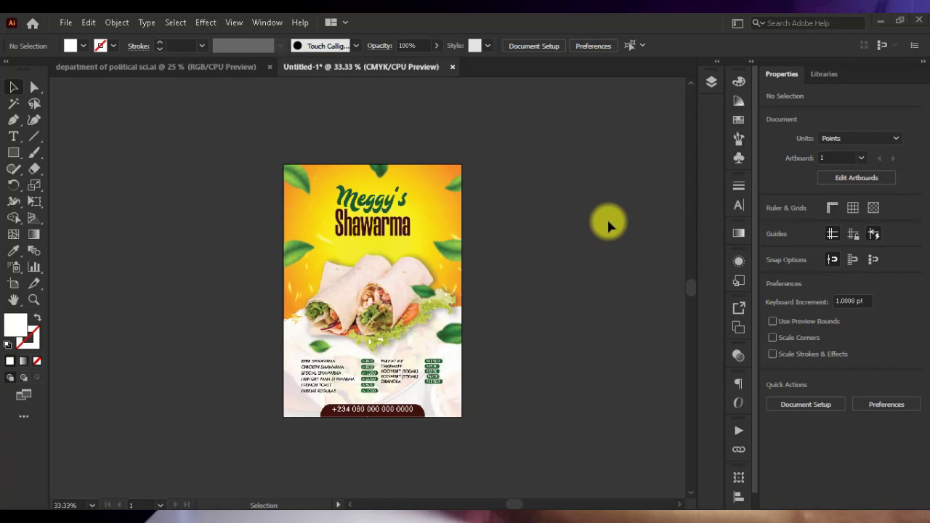
Open the Export As dialog for the shawarma flyer document
scroll(388, 300, "up", 2)
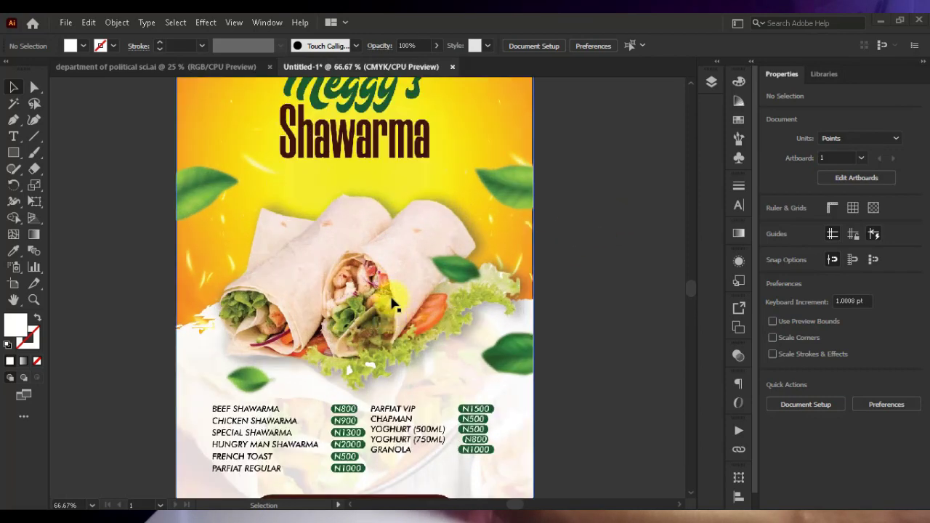
scroll(392, 301, "down", 1)
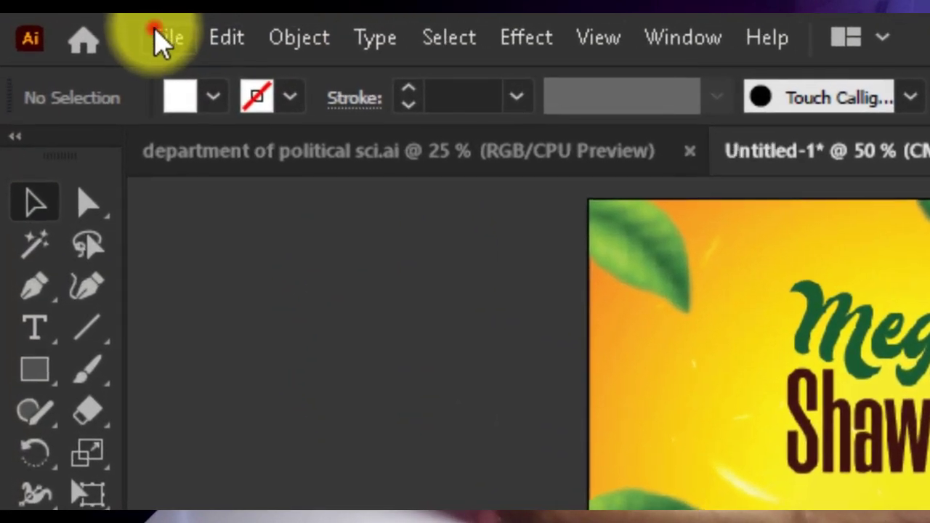
left_click(64, 23)
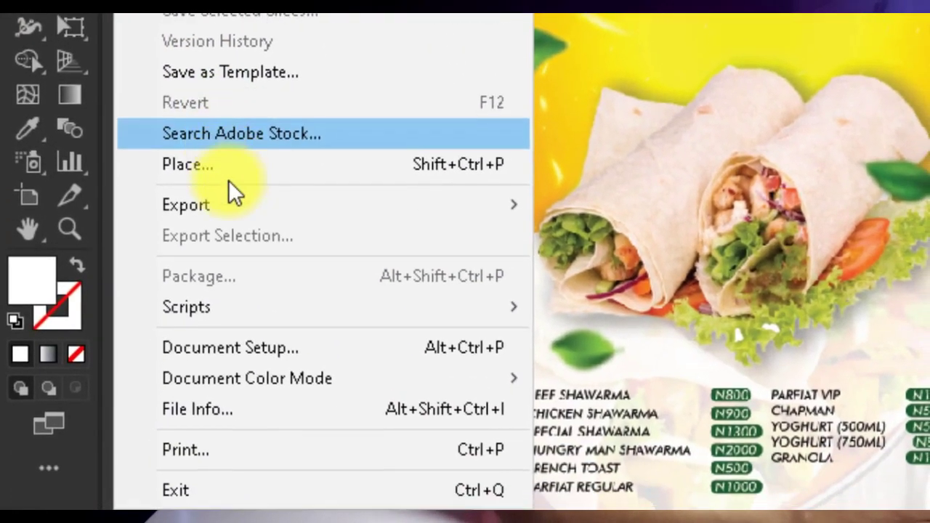
mouse_move(234, 205)
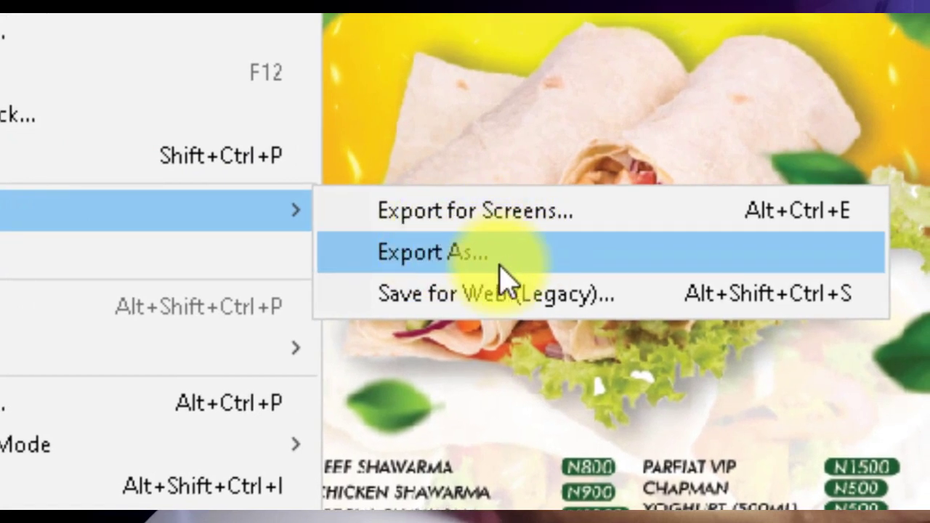
left_click(480, 263)
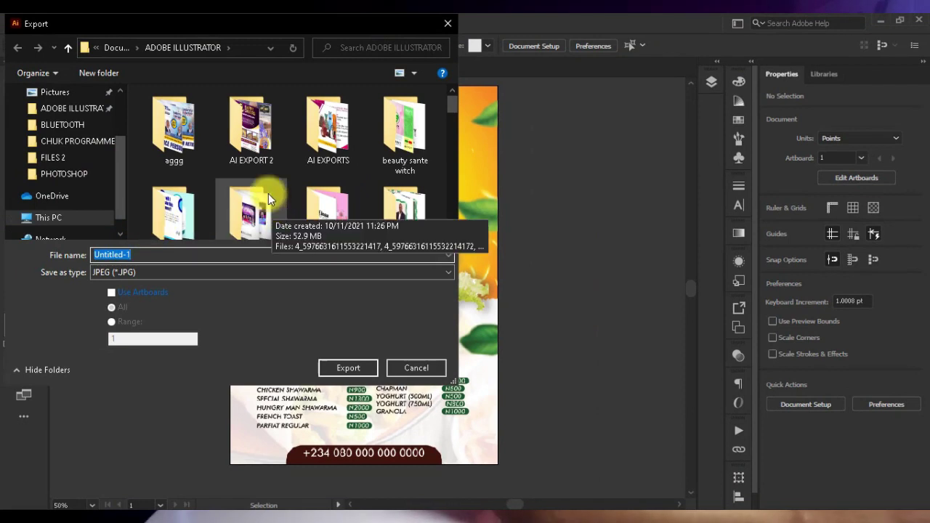
Create a new folder named FLYER inside the ADOBE ILLUSTRATOR folder
left_click(291, 175)
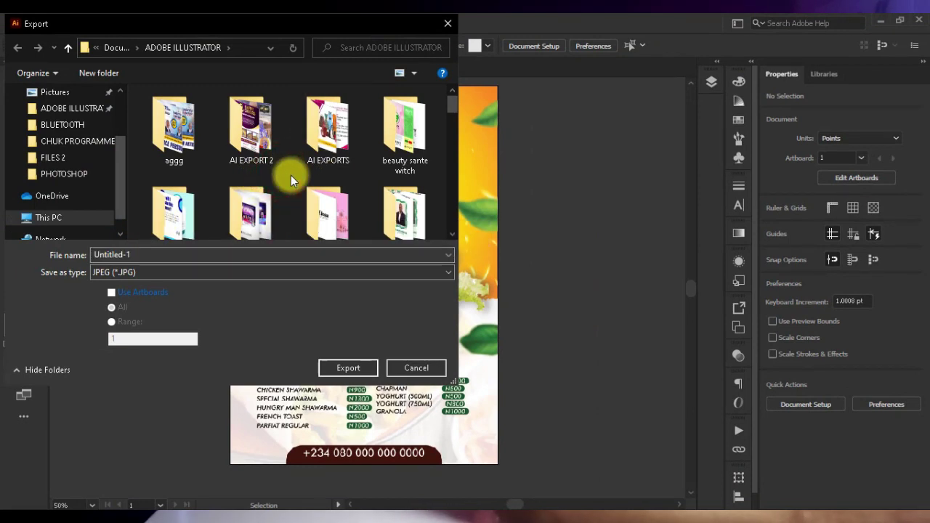
right_click(290, 175)
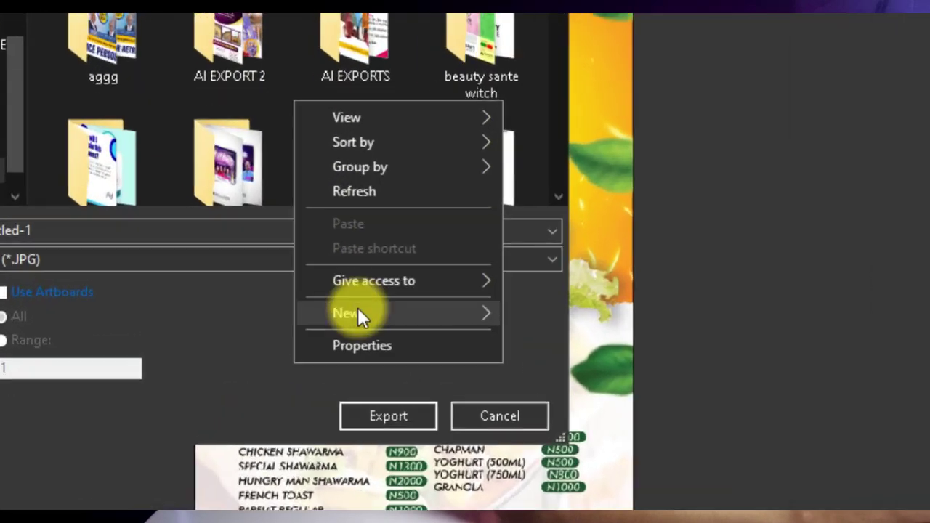
left_click(357, 310)
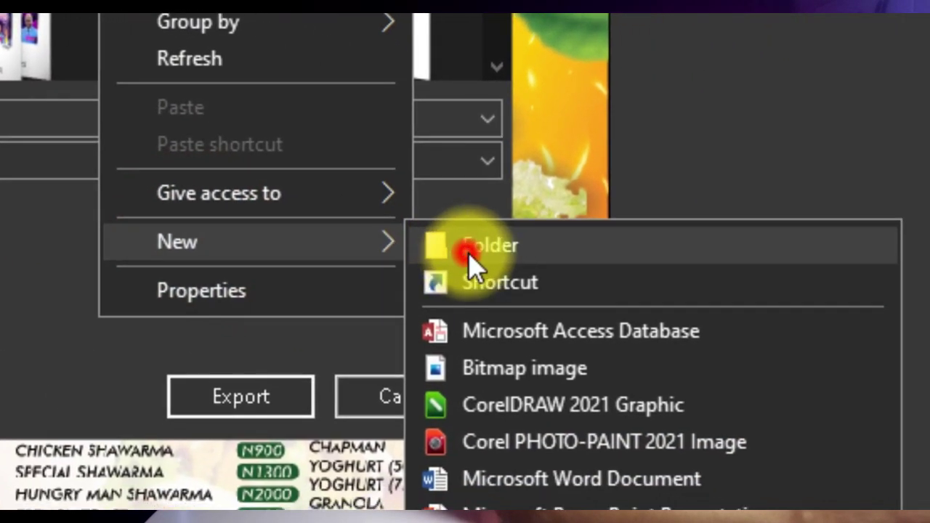
left_click(471, 251)
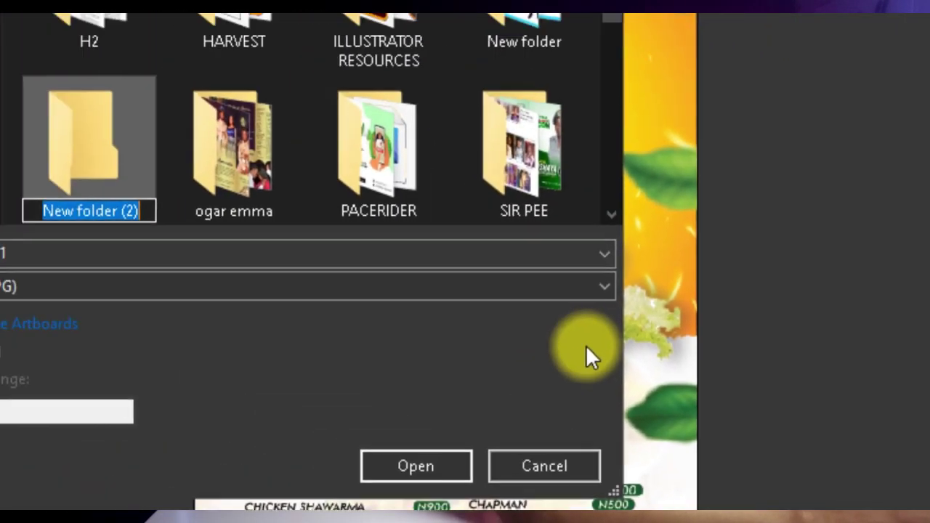
left_click(441, 265)
left_click(326, 291)
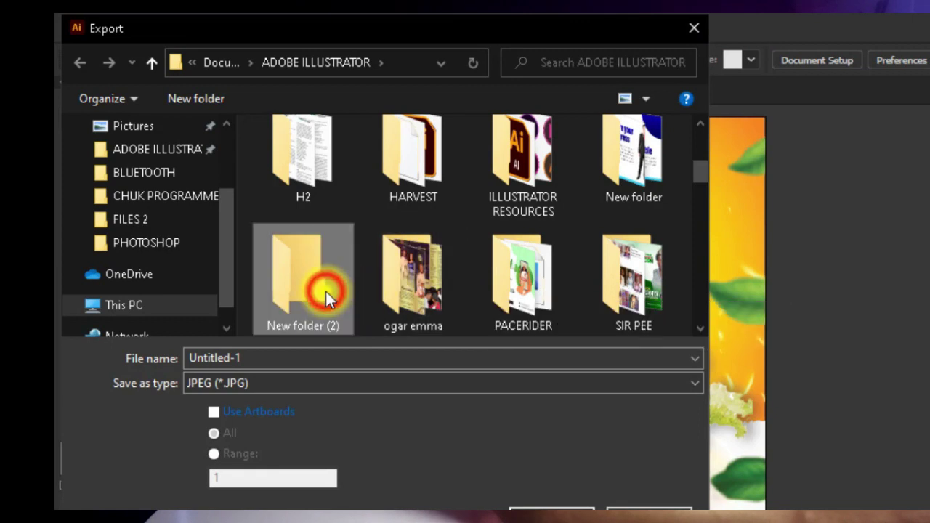
right_click(327, 323)
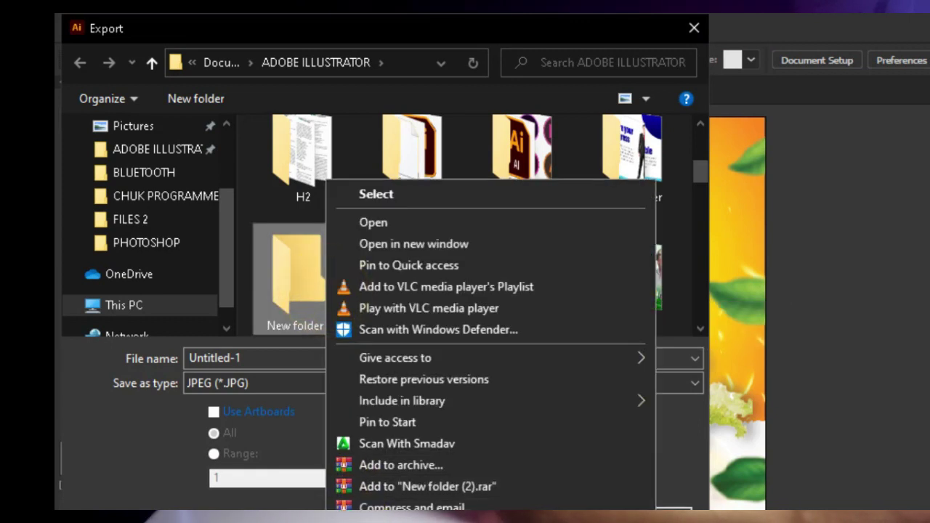
key("F2")
type("F")
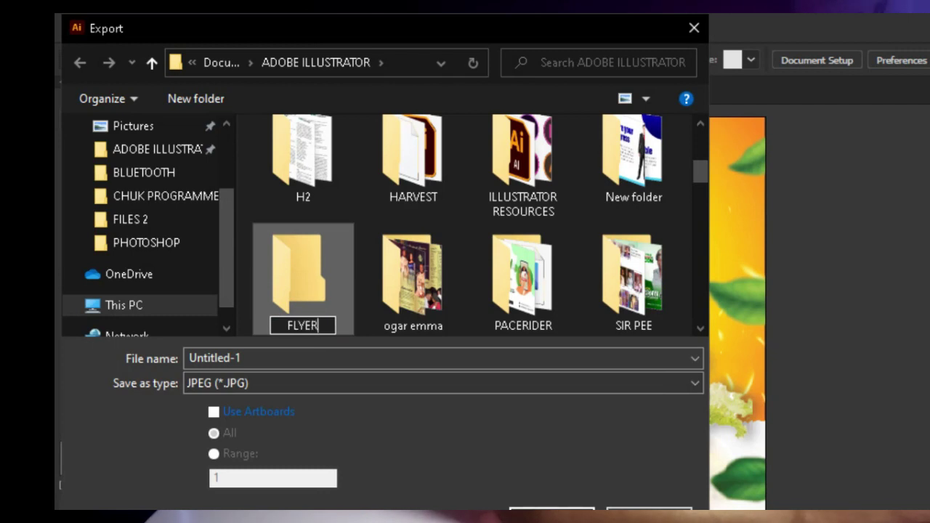
type("LYER")
key("Return")
Open the FLYER folder as the export destination and name the export file FLYER
left_click(322, 357)
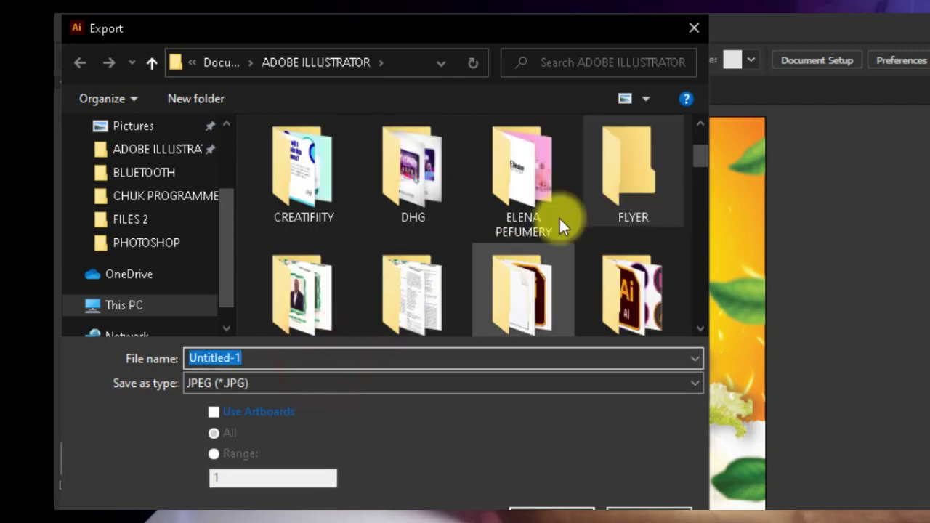
double_click(613, 182)
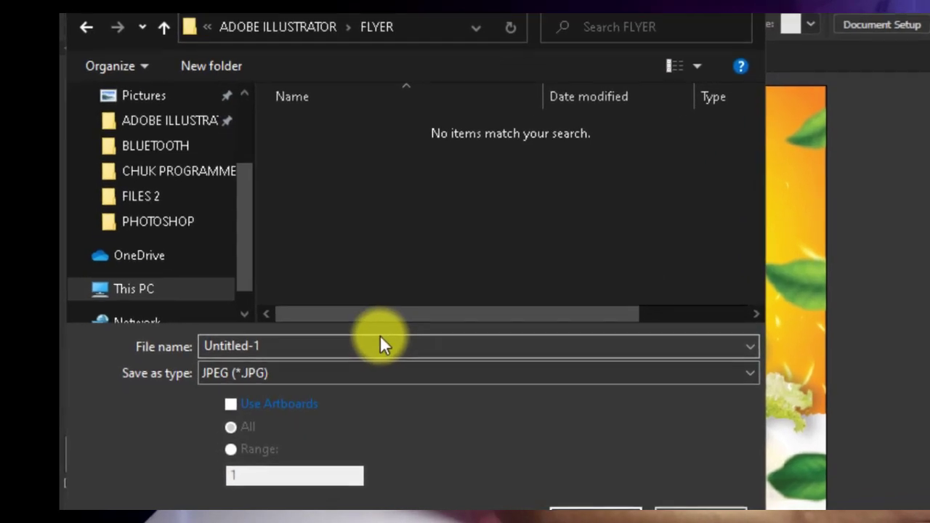
left_click(323, 357)
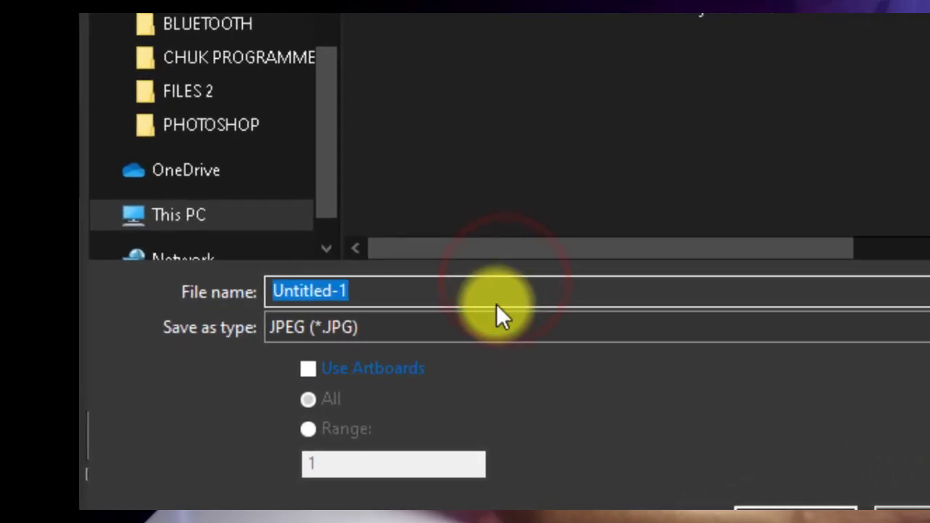
type("FLYER")
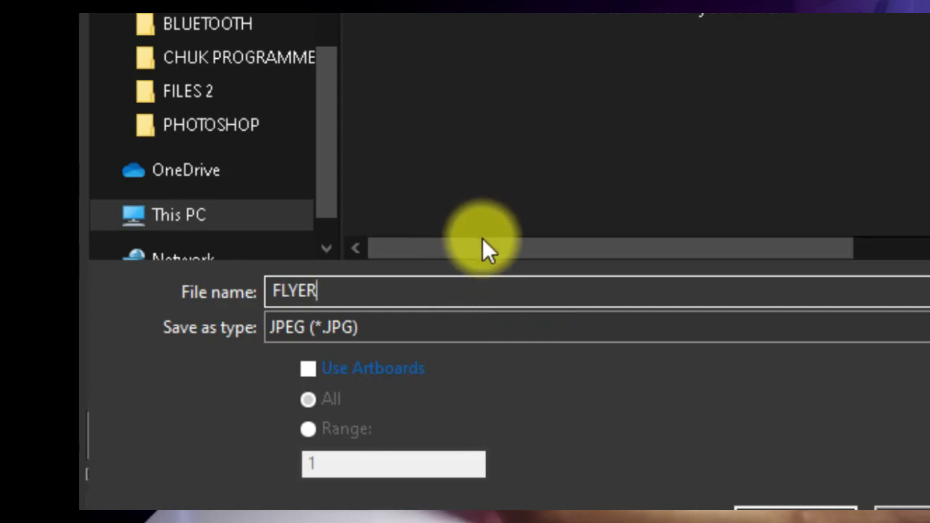
Enable Use Artboards with the All option and export the flyer as JPEG
left_click(343, 371)
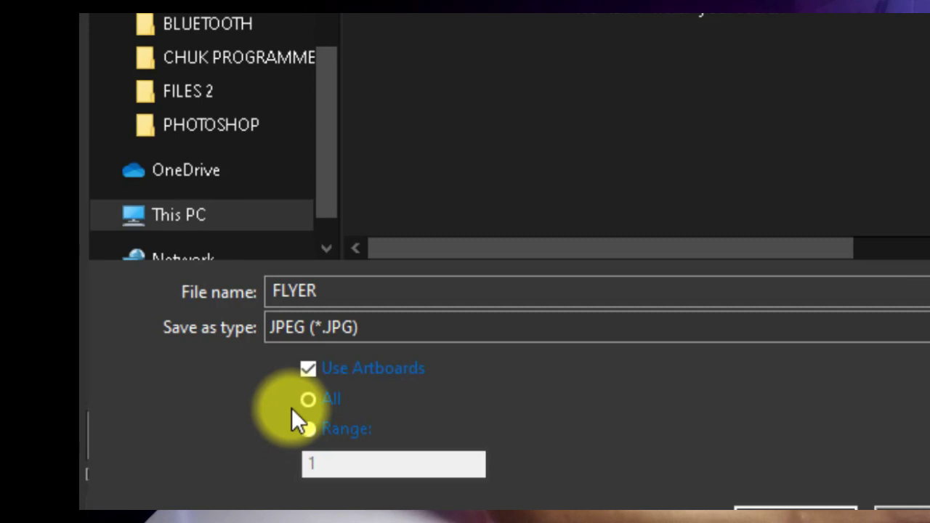
left_click(311, 430)
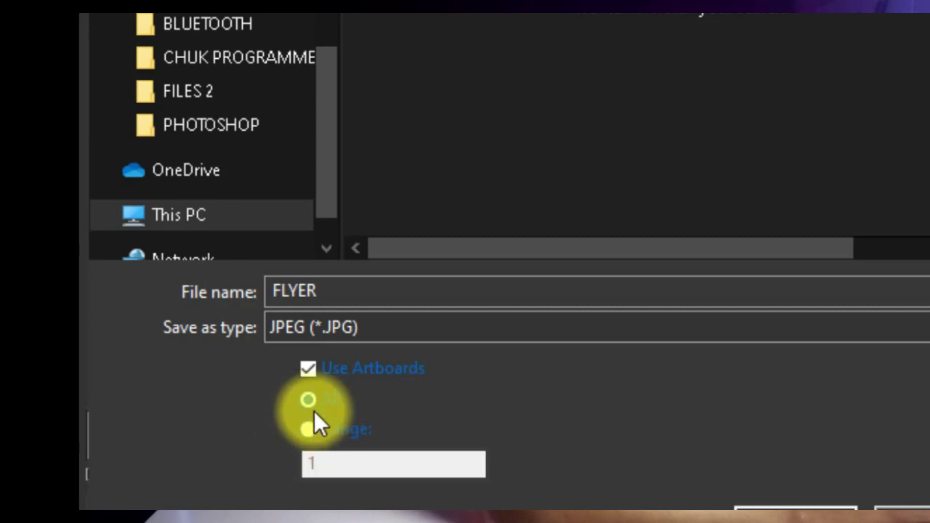
left_click(312, 429)
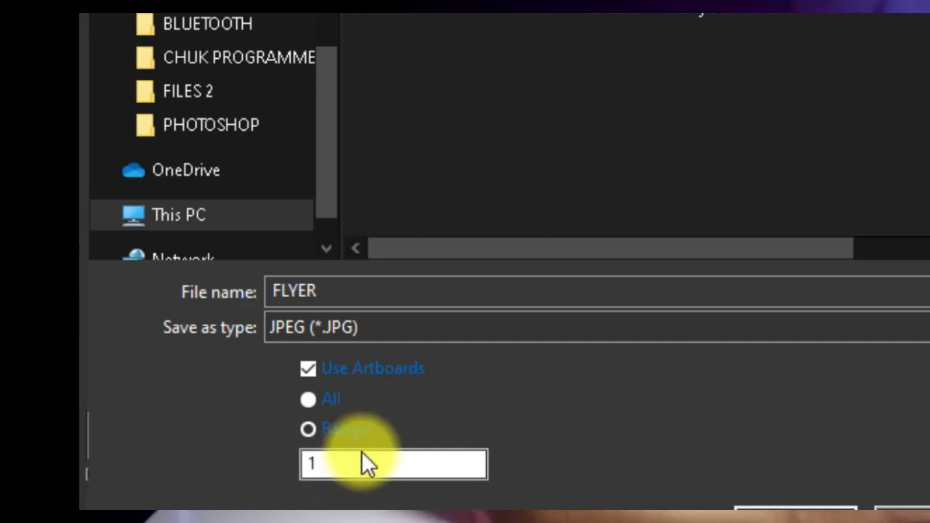
left_click(308, 402)
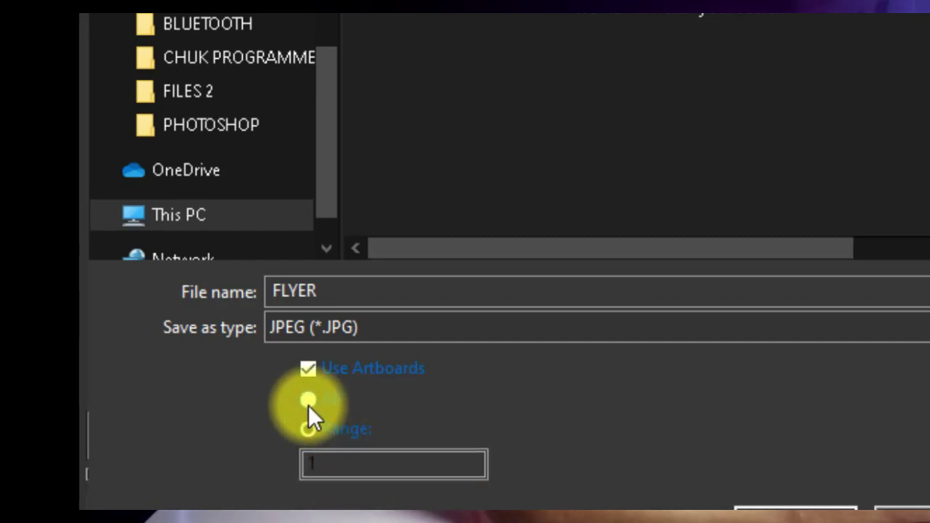
left_click(308, 404)
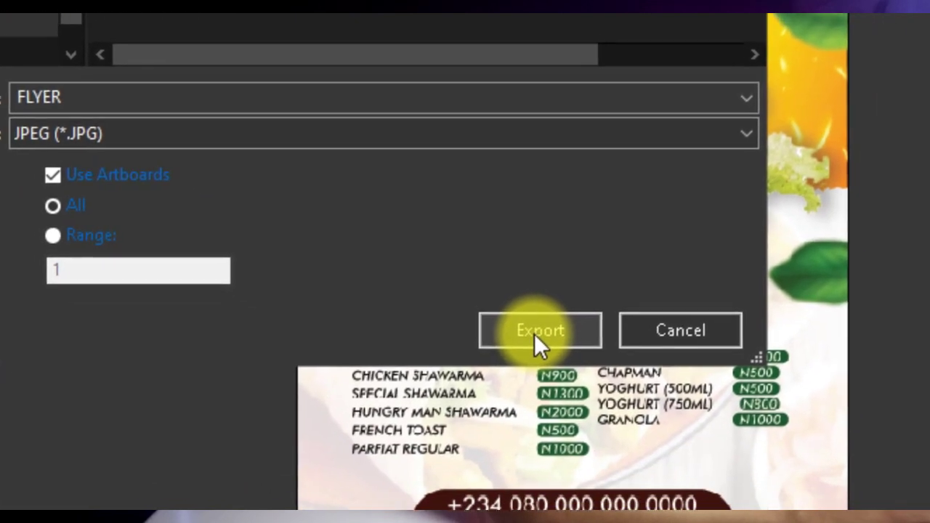
left_click(701, 460)
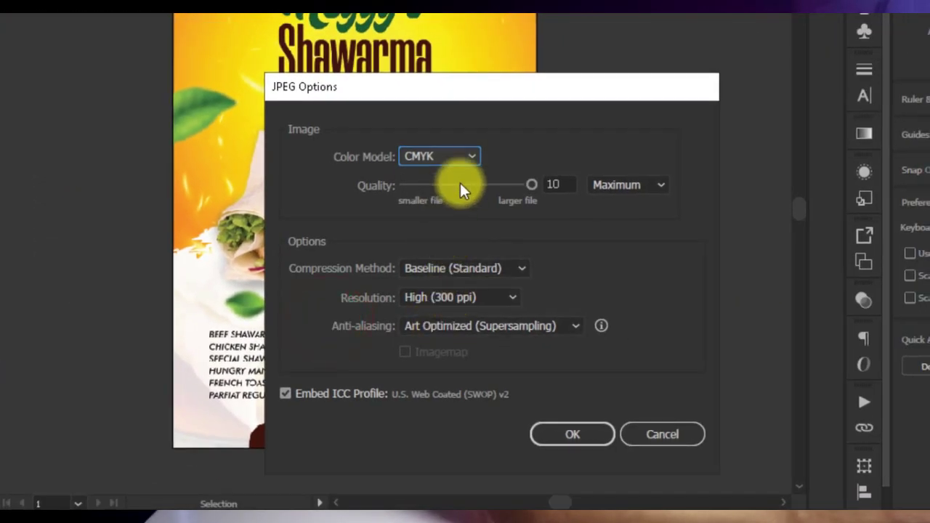
Keep the CMYK color model and quality 10 (Maximum) in the JPEG options and complete the export
left_click(417, 161)
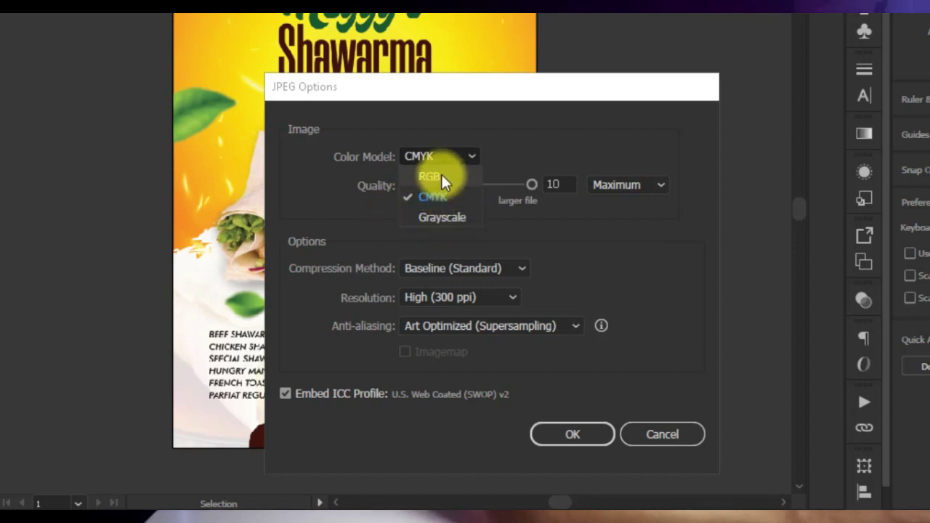
left_click(450, 190)
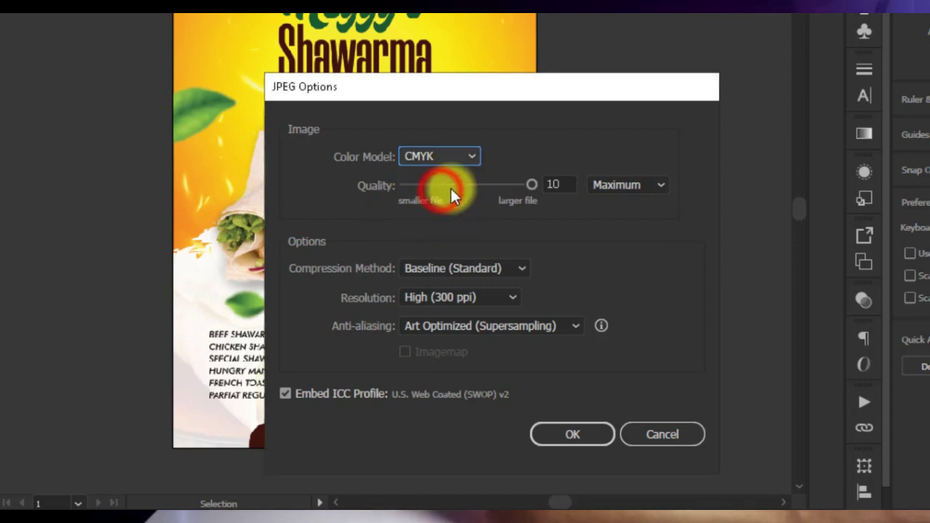
left_click(531, 184)
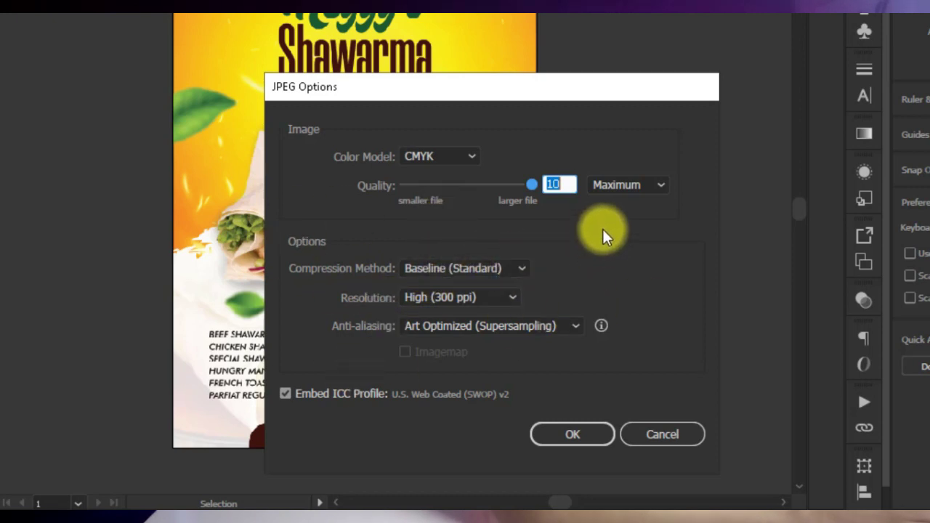
left_click(584, 443)
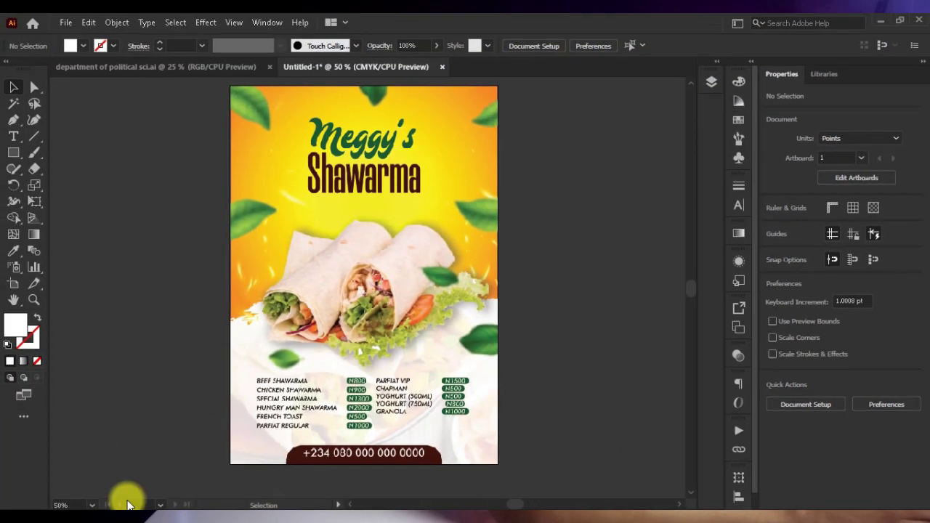
Switch to File Explorer and open the exported FLYER-01 image from the FLYER folder in ADOBE ILLUSTRATOR to check it
left_click(124, 505)
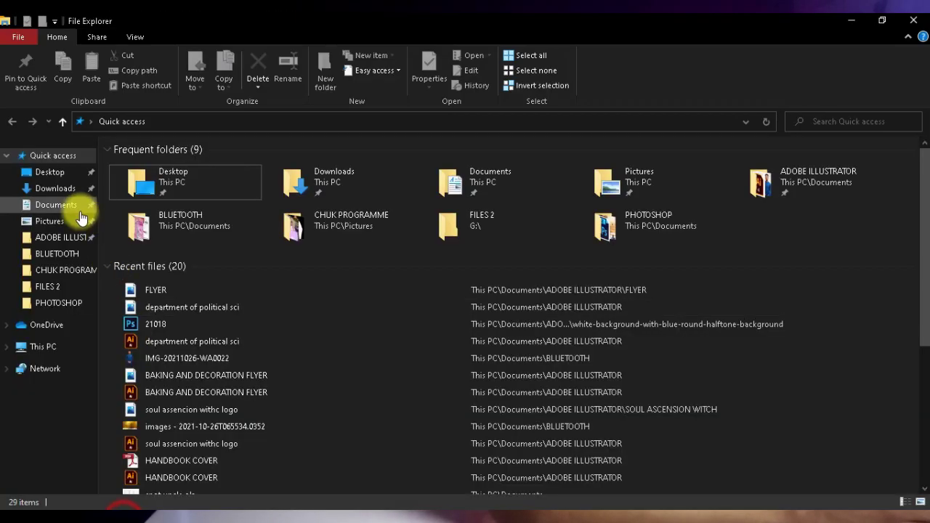
left_click(58, 237)
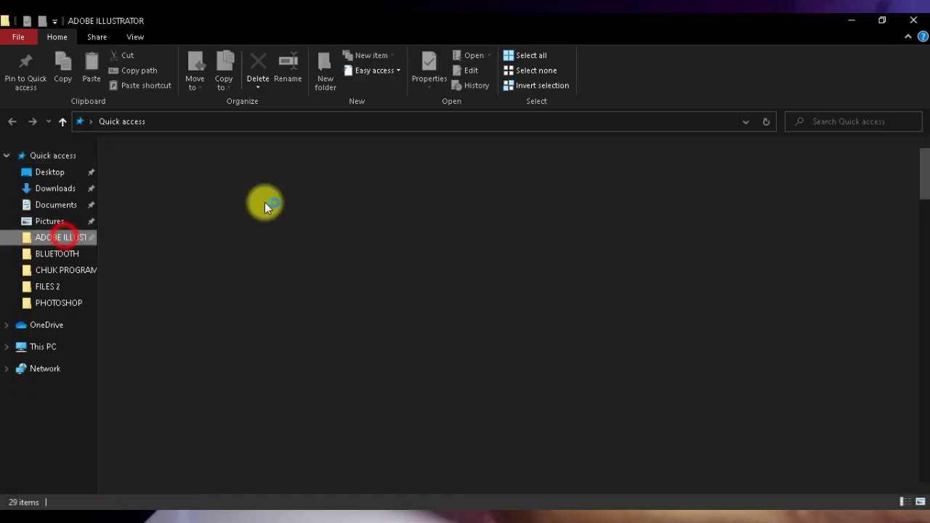
double_click(175, 203)
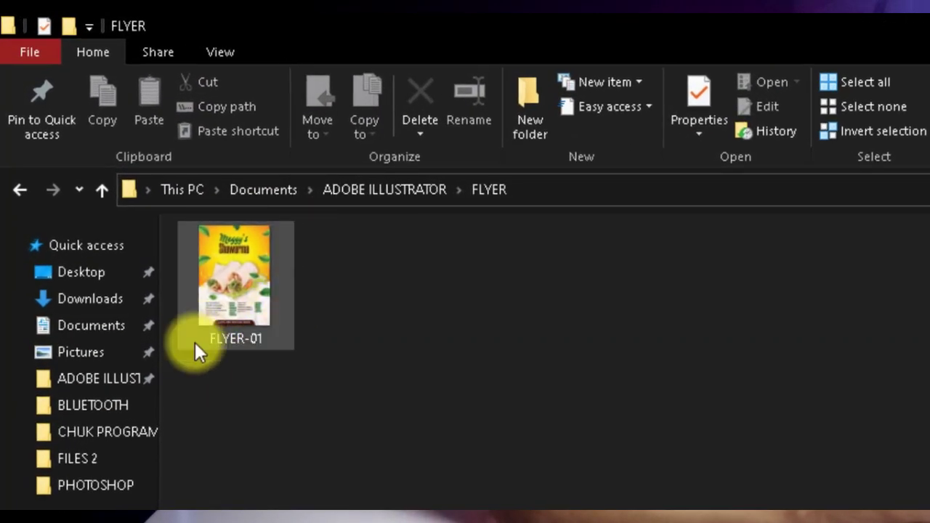
double_click(224, 337)
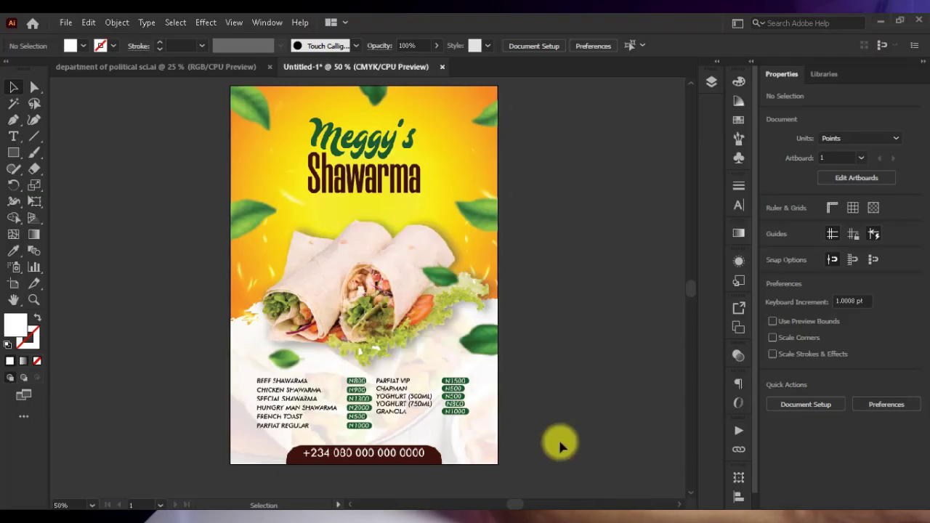
Add a second A4 artboard beside the flyer in Illustrator and place a copy of the flyer image on it
scroll(477, 276, "down", 2)
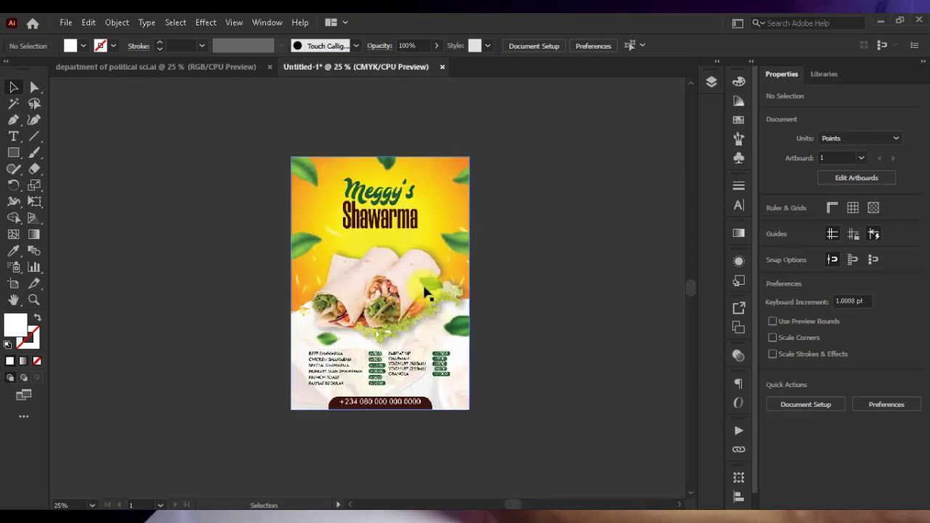
scroll(467, 274, "up", 2)
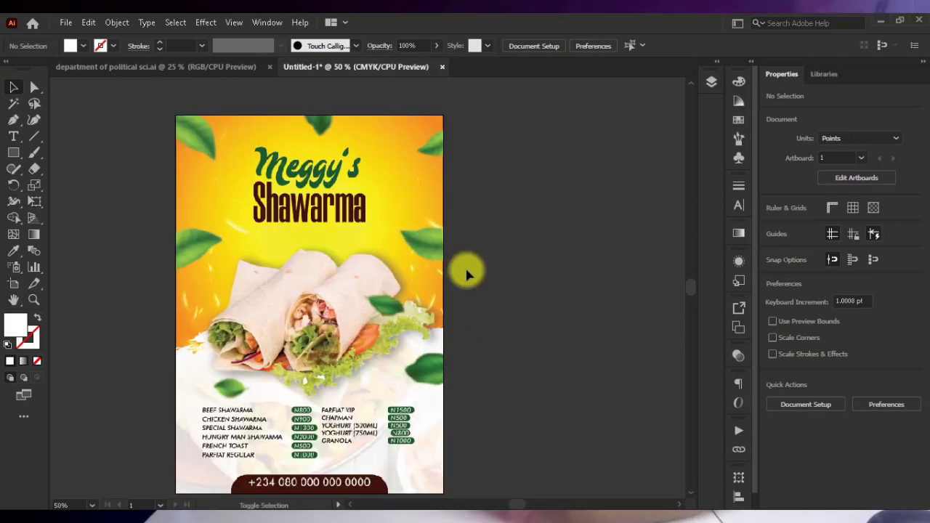
key("shift+o")
left_click(880, 214)
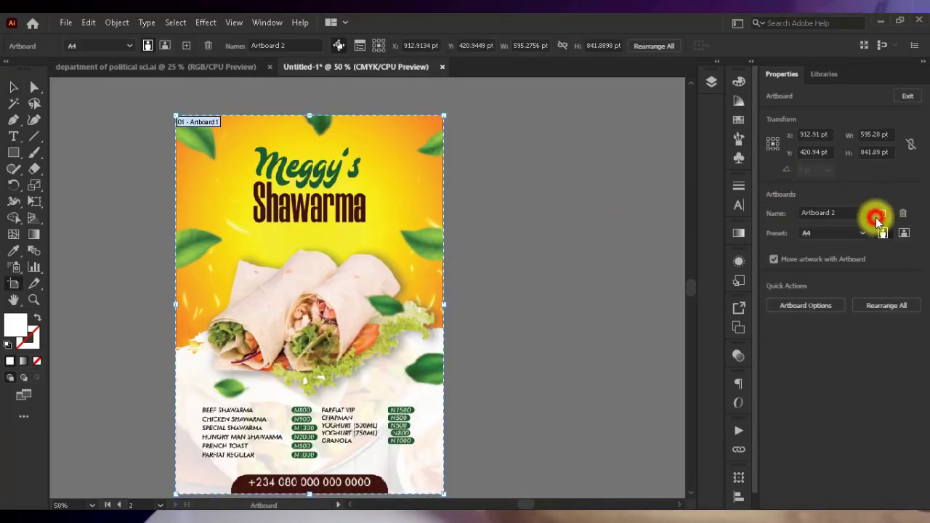
scroll(328, 296, "down", 1)
left_click(13, 87)
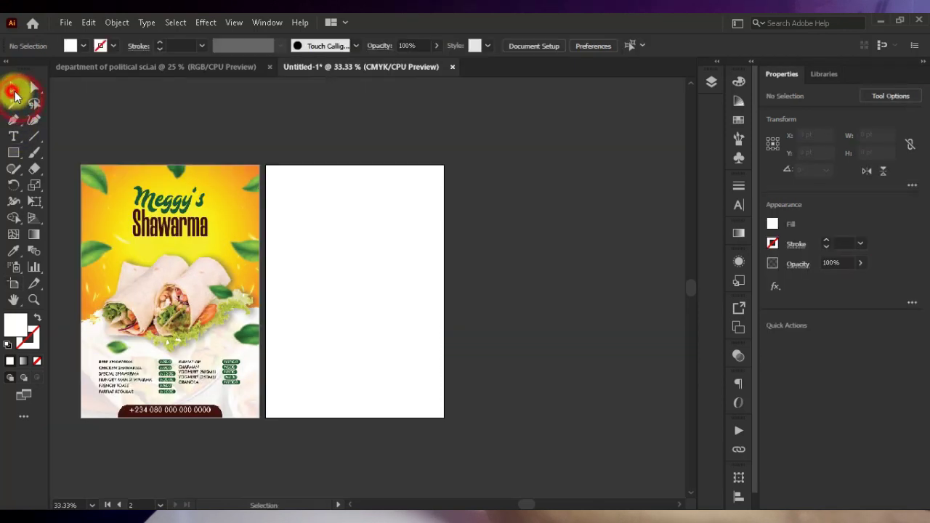
left_click_drag(180, 231, 367, 276)
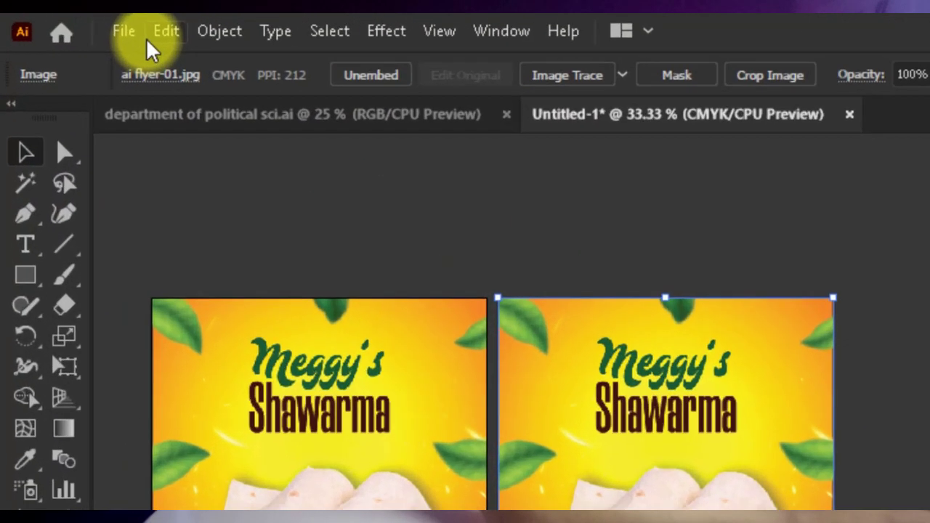
Start an Export As of the two-artboard document as JPEG with the file name FLYER
left_click(124, 31)
left_click(307, 520)
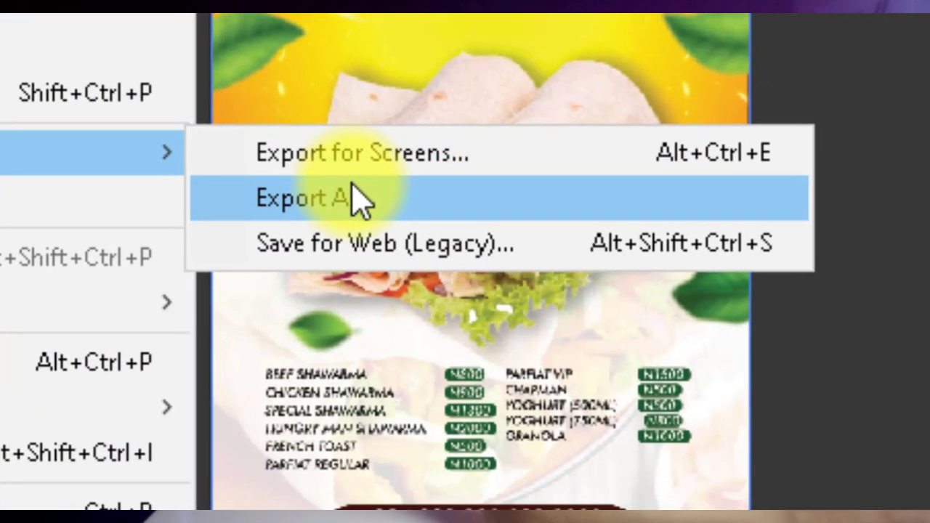
left_click(788, 311)
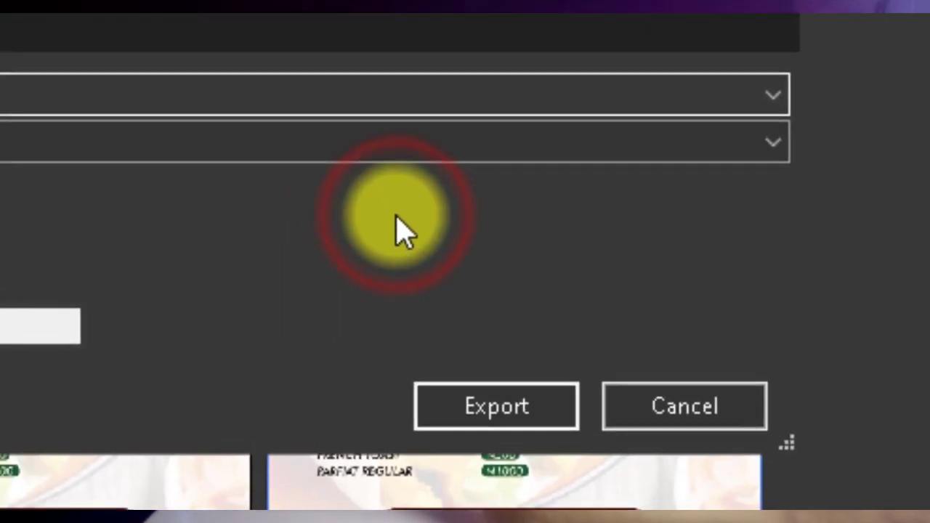
type("FLYER")
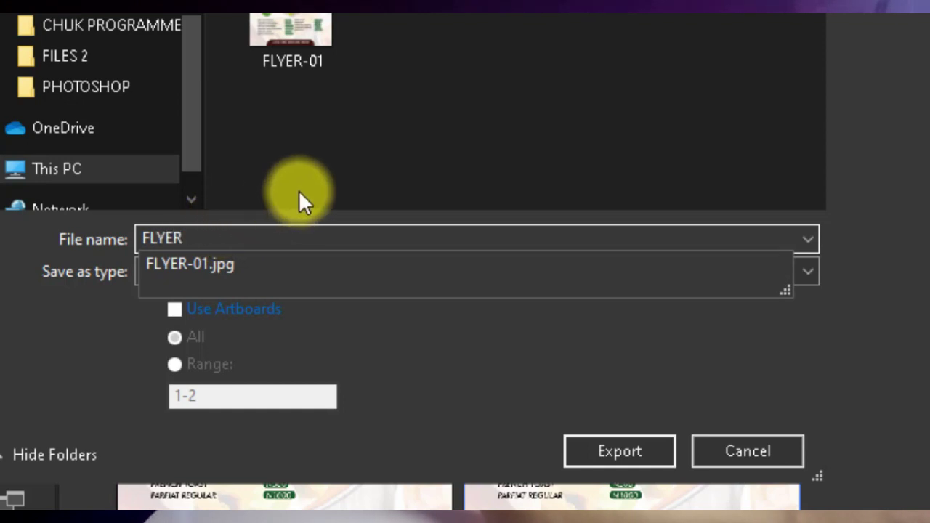
left_click(367, 173)
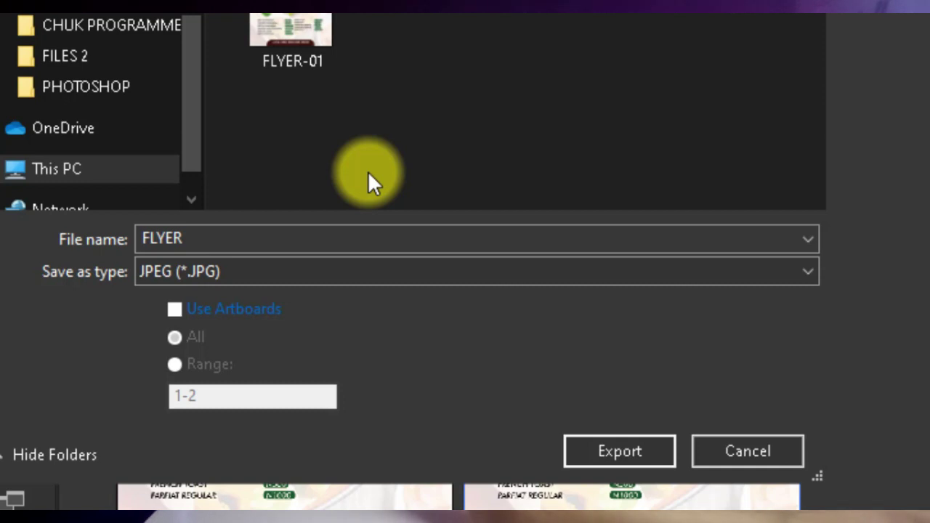
Enable Use Artboards with the Range option set to artboard 2, and cancel the export
left_click(173, 308)
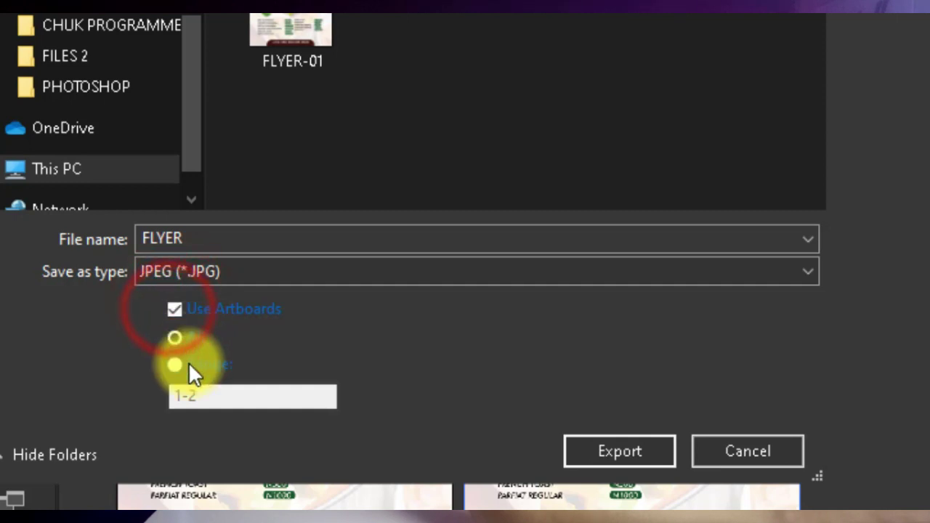
left_click(175, 364)
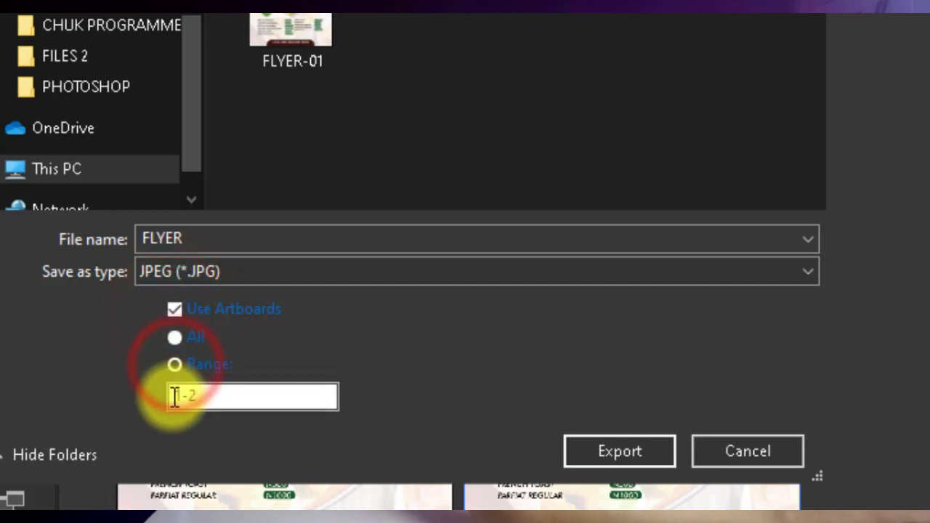
left_click(218, 394)
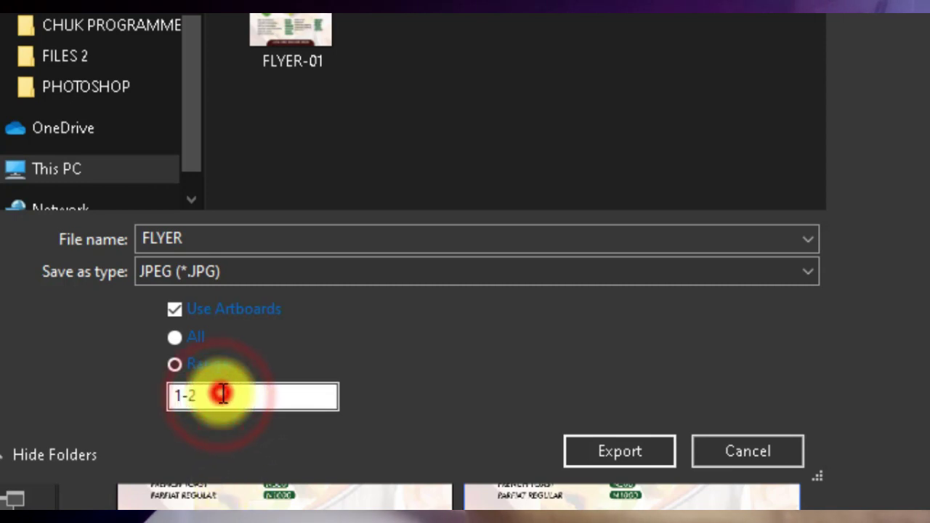
left_click_drag(221, 394, 161, 395)
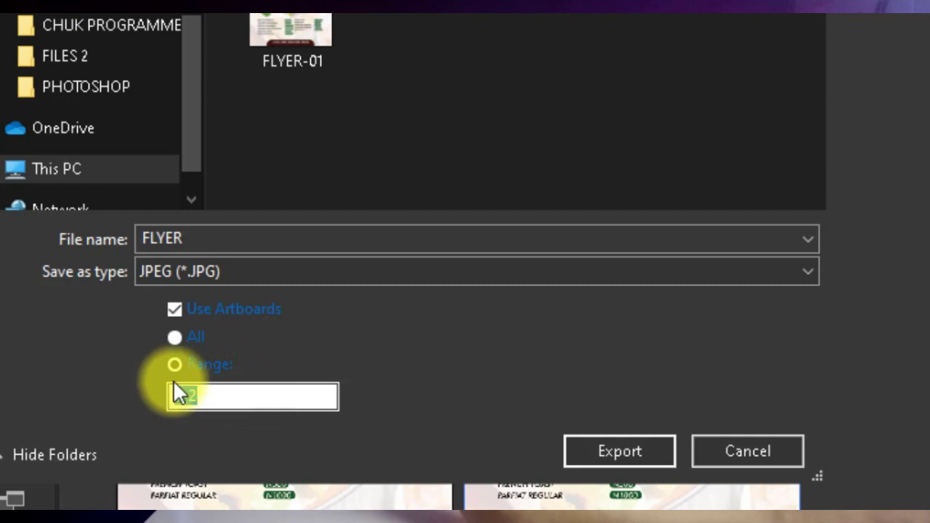
type("2")
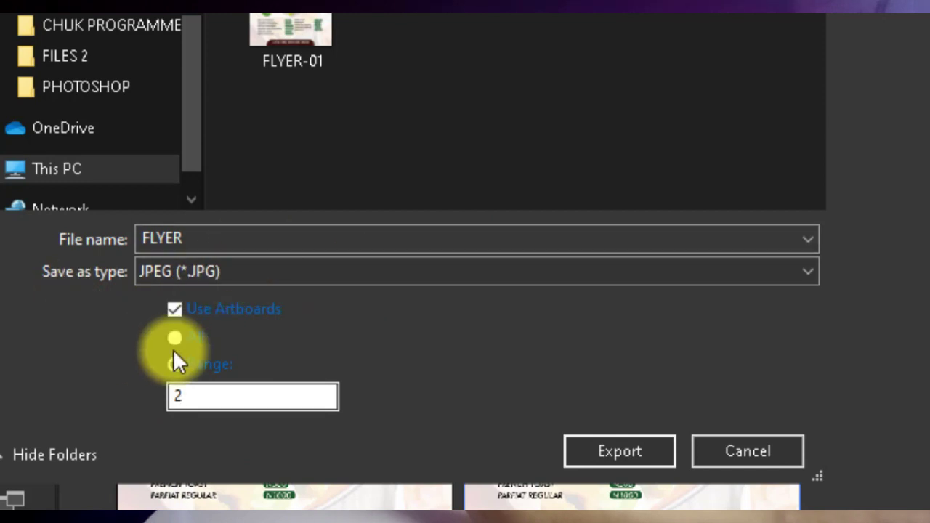
left_click(732, 452)
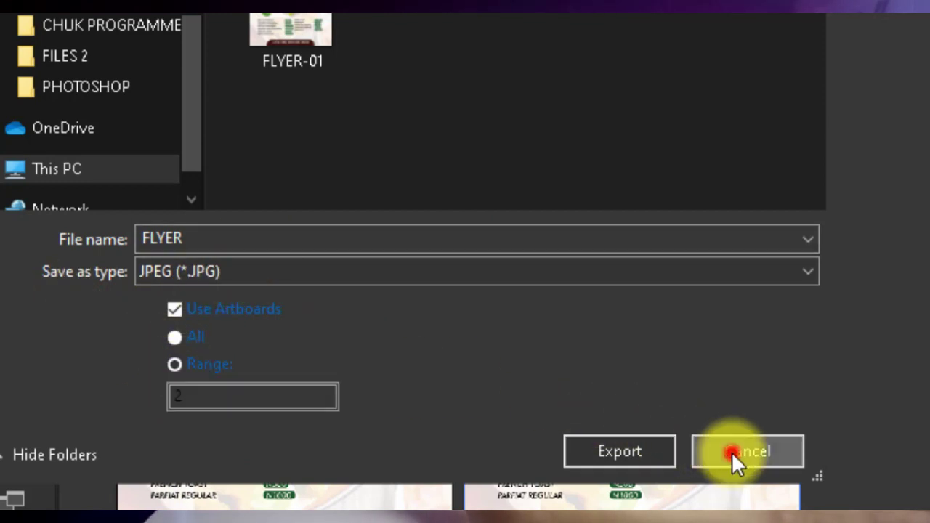
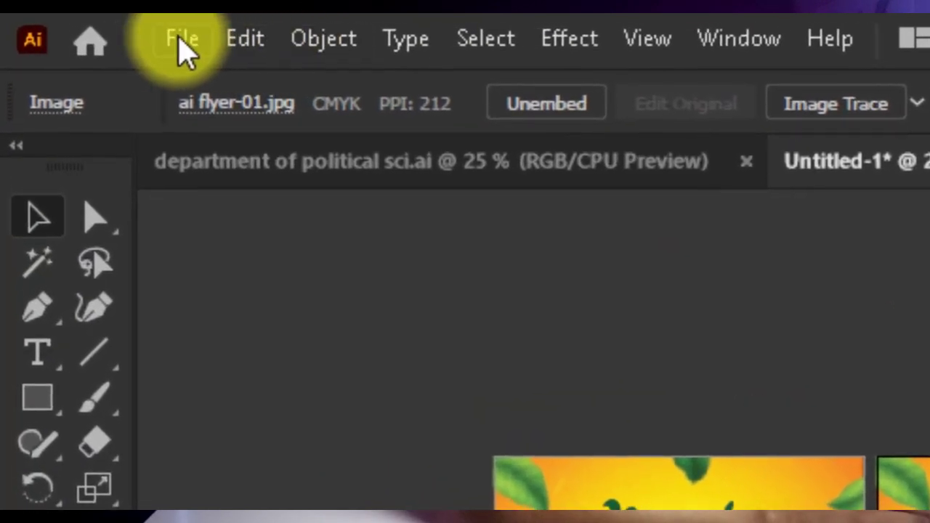
Export the selected flyer through Export Selection with the Format option and JPG 100, and pick the exported 2Asset 3-100 image in File Explorer
left_click(162, 36)
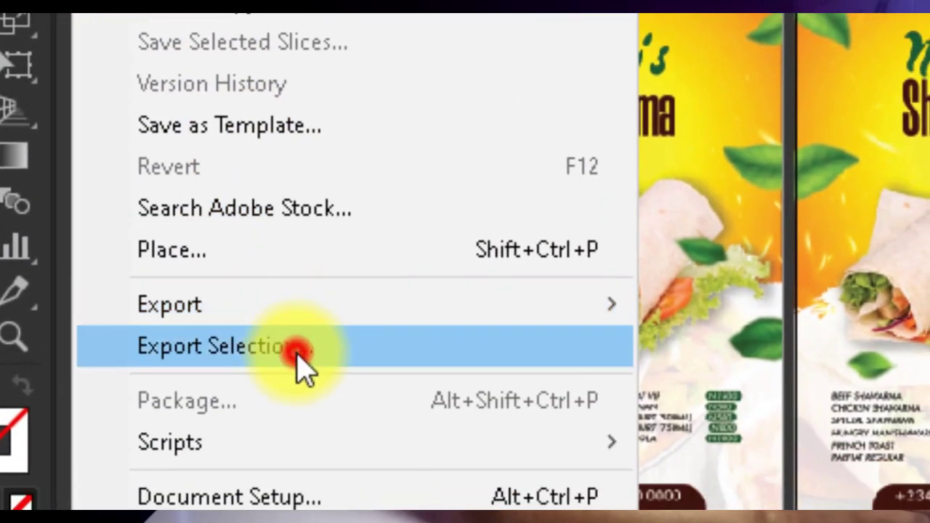
left_click(302, 366)
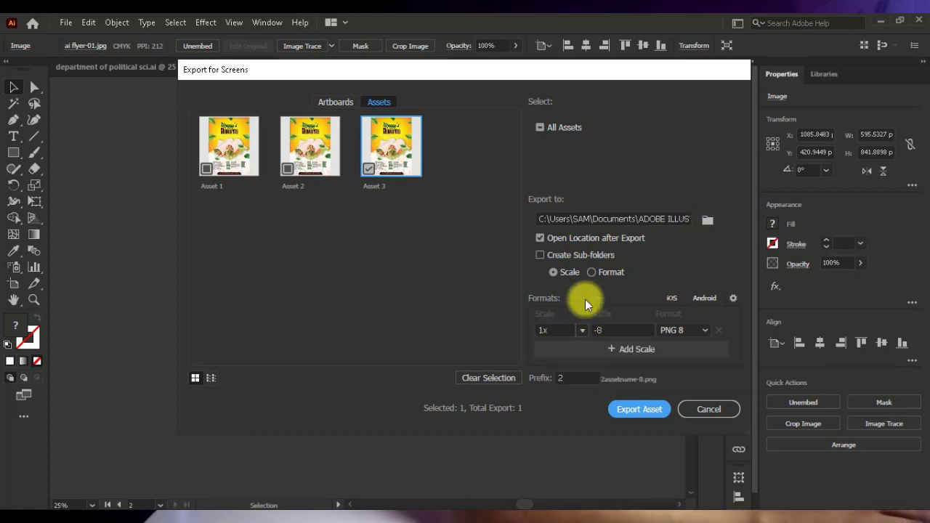
left_click(607, 273)
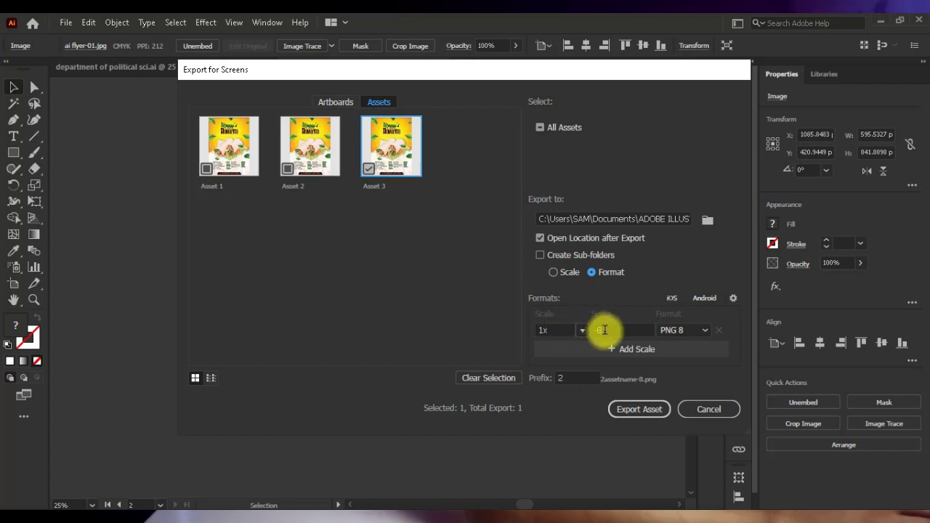
left_click(703, 332)
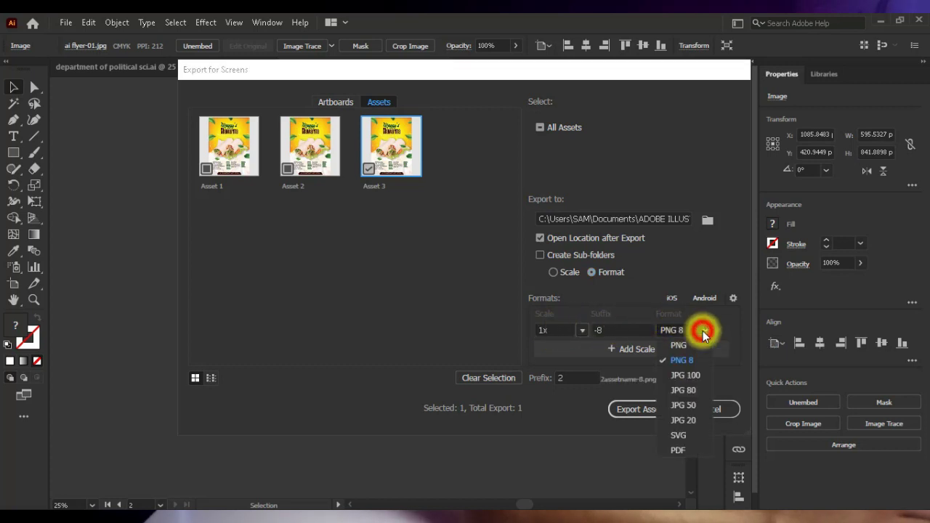
left_click(676, 375)
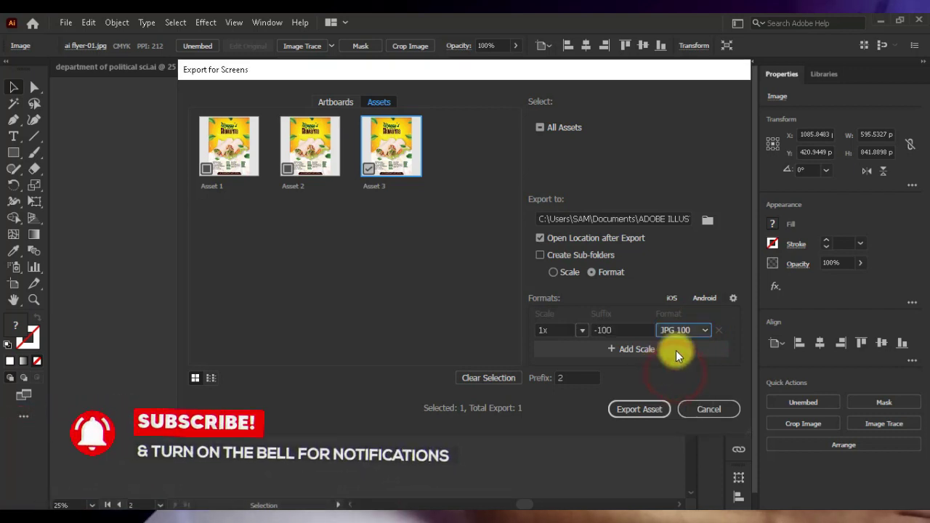
left_click(639, 410)
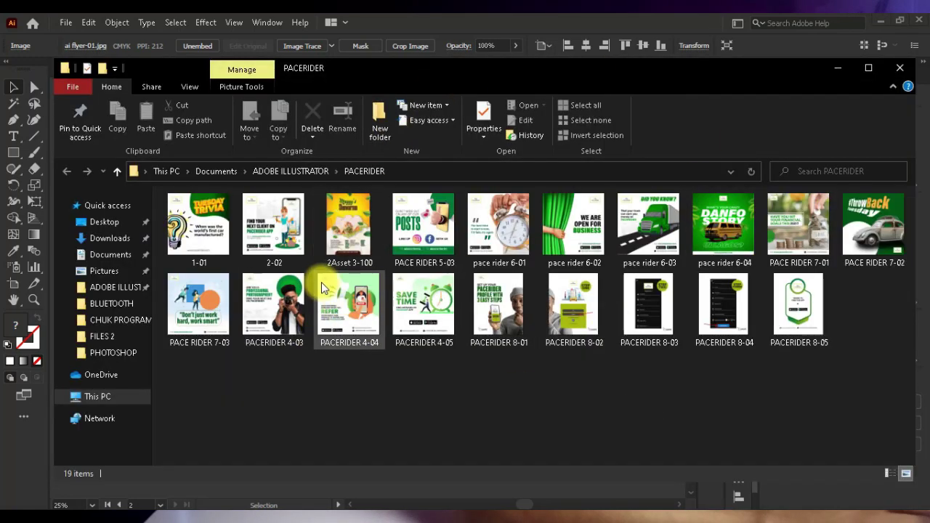
left_click(338, 238)
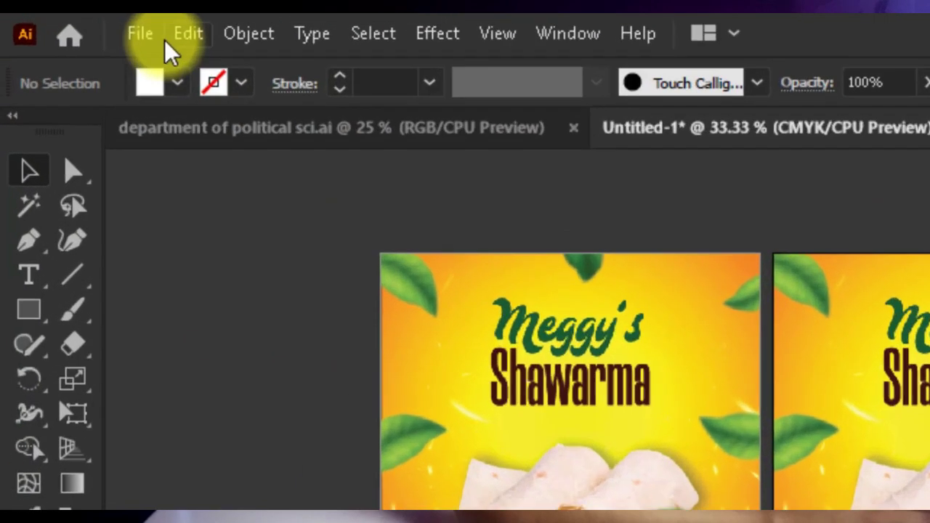
Set up a copy of the document in the FLYER folder as Adobe PDF with the file name FLYER
left_click(65, 23)
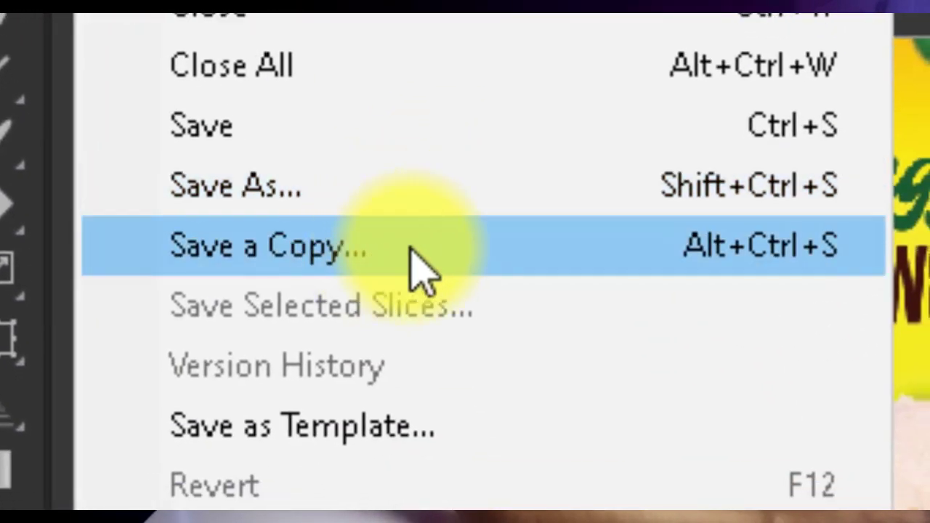
left_click(399, 246)
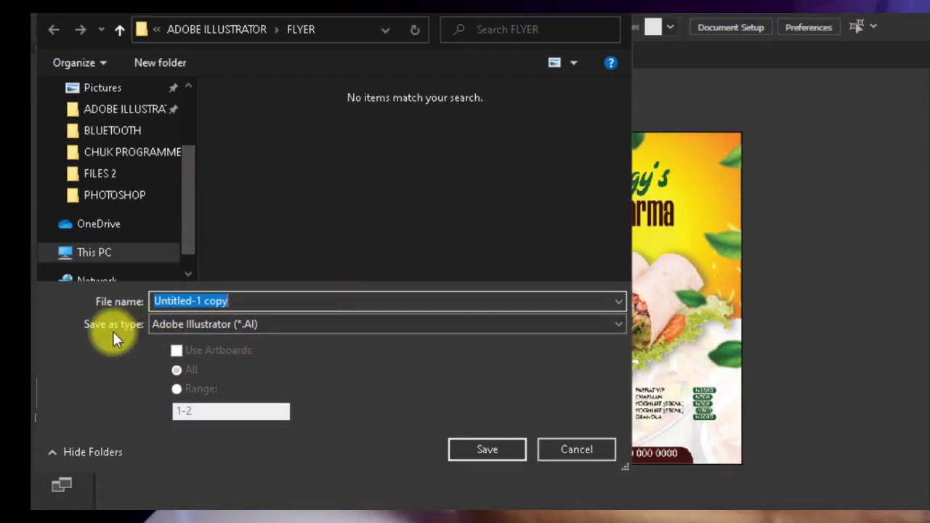
left_click(203, 324)
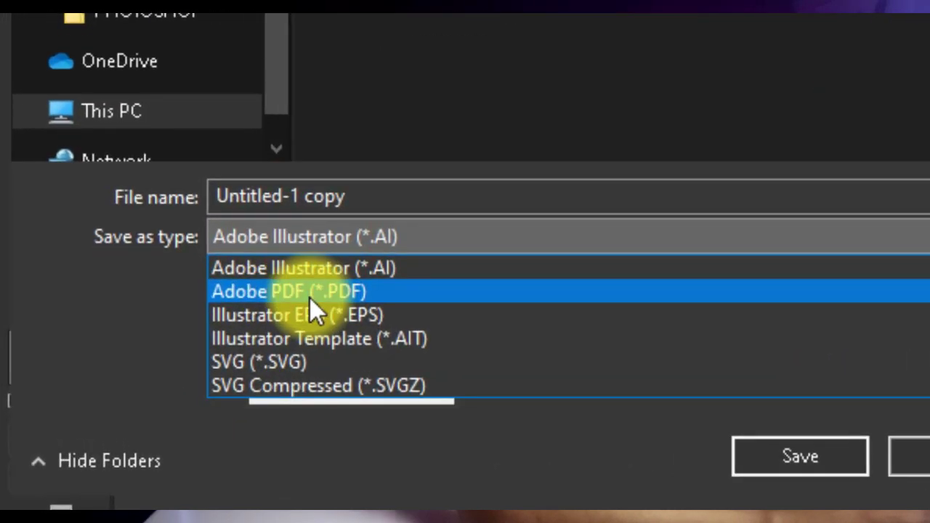
left_click(309, 294)
left_click(359, 198)
key("ctrl+a")
key("BackSpace")
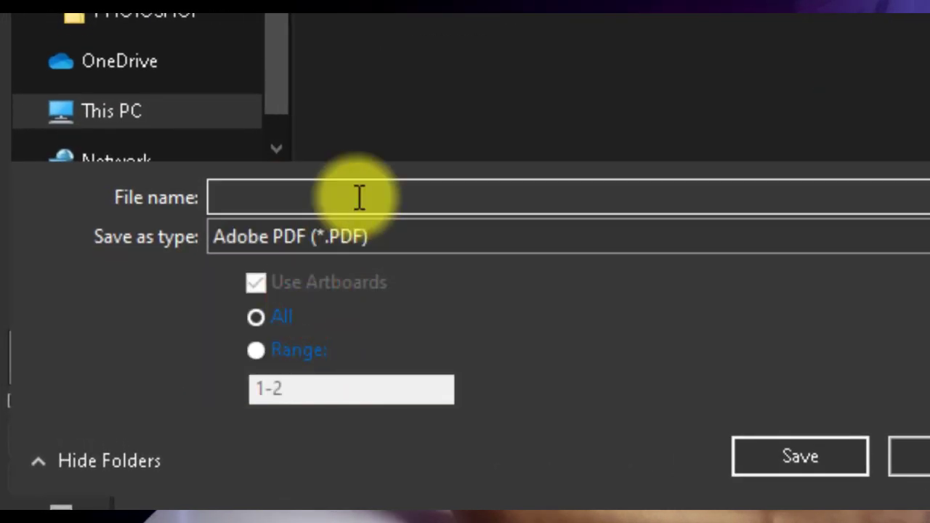
type("FLYER")
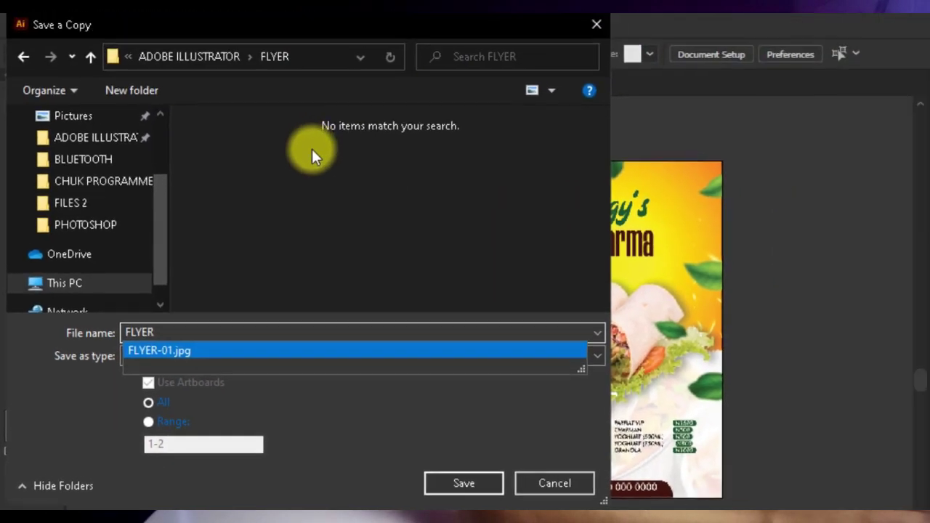
left_click(390, 204)
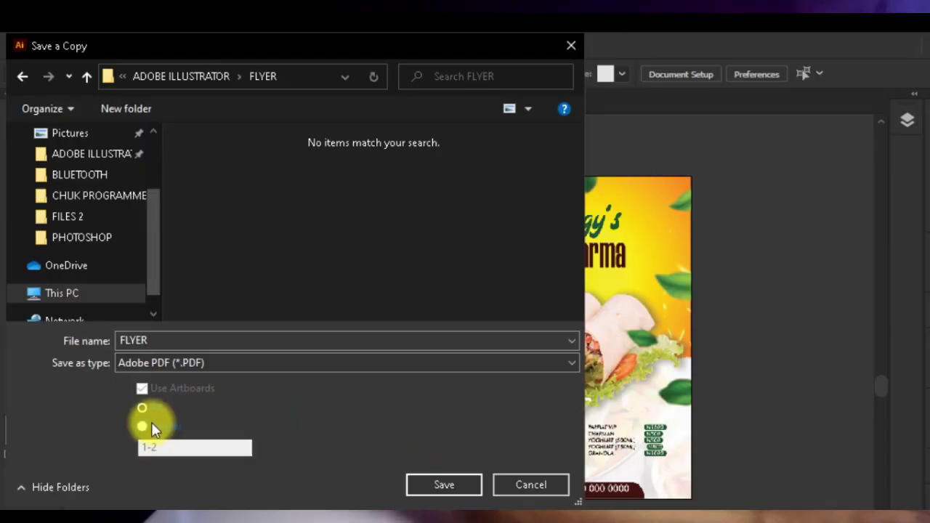
Keep all artboards included in the copy and save the PDF
left_click(151, 424)
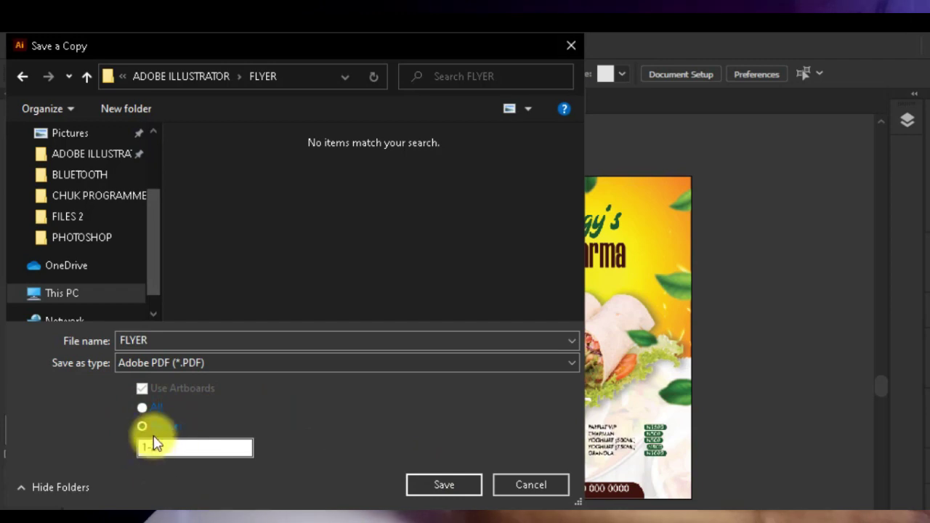
left_click(142, 414)
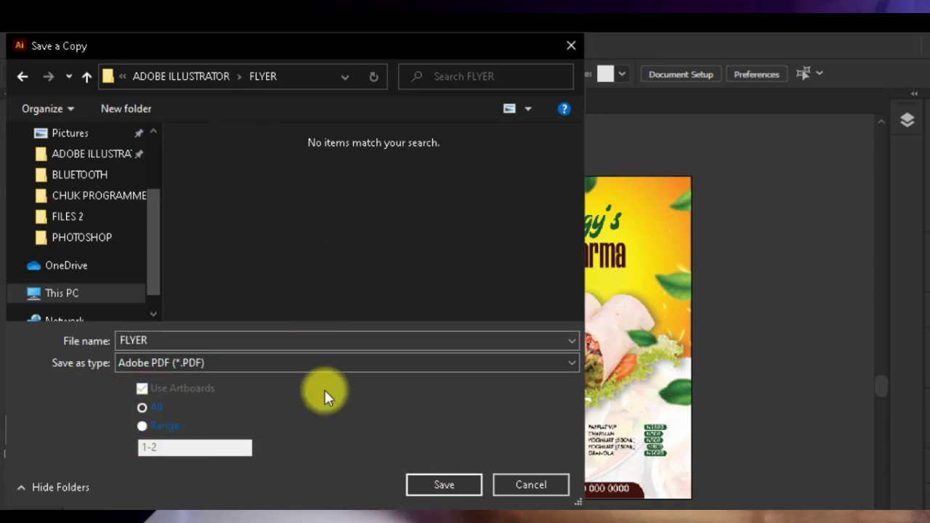
left_click(445, 484)
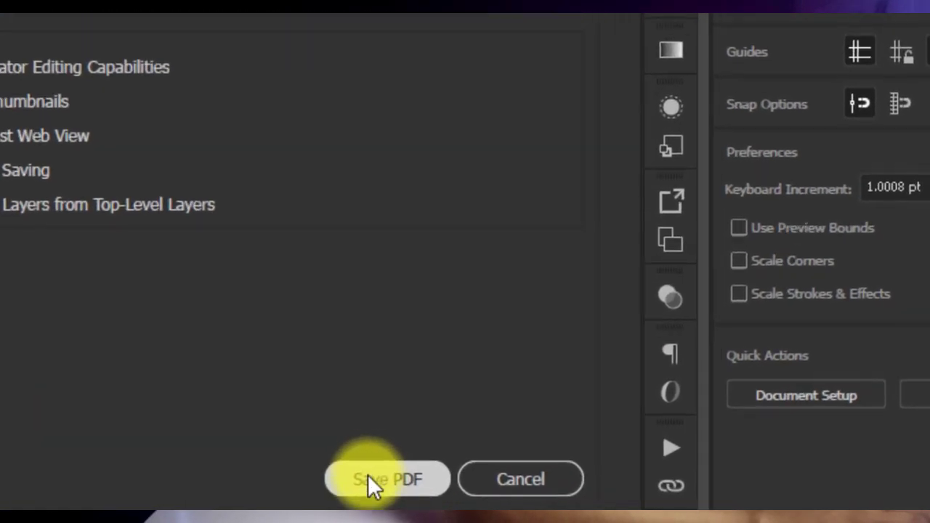
left_click(631, 493)
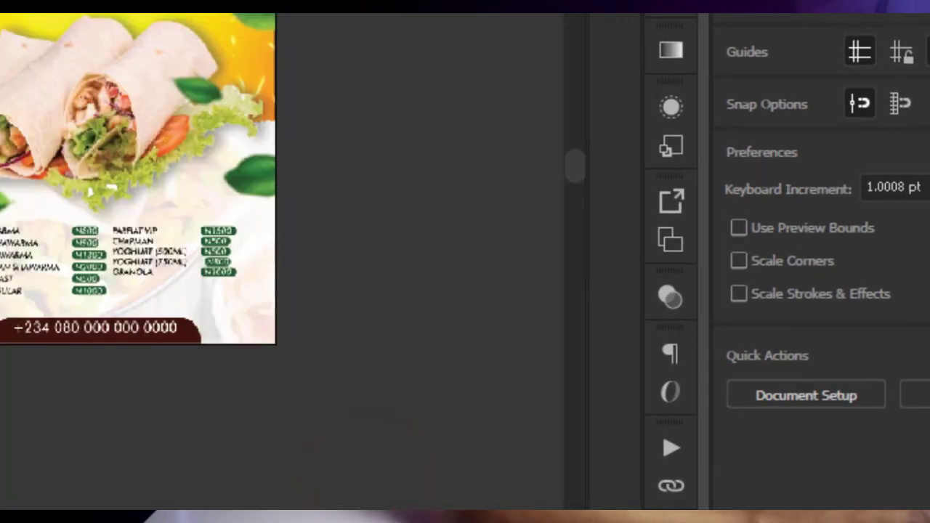